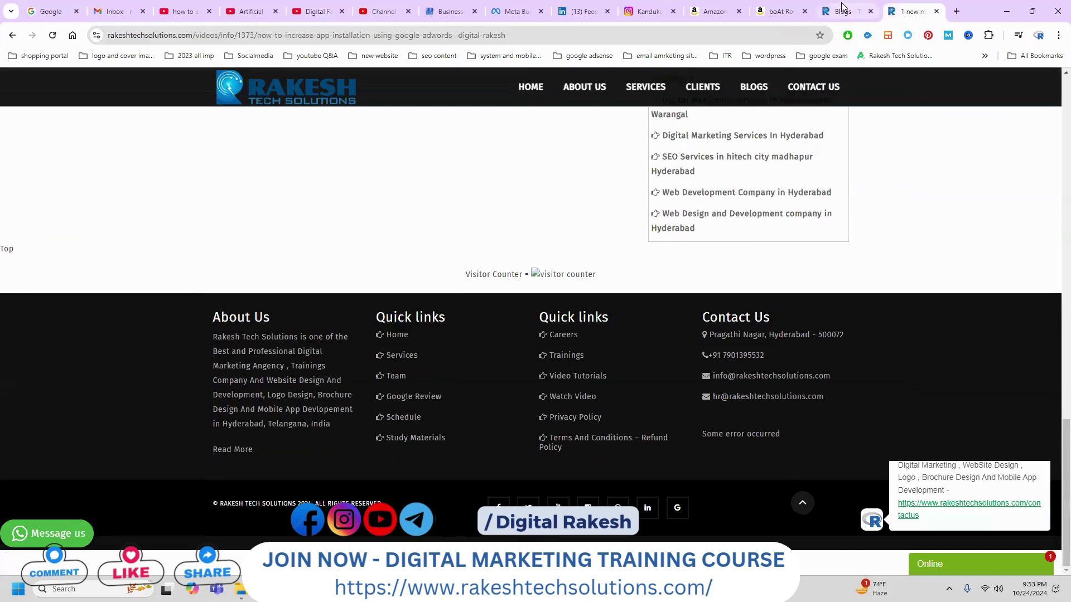
Open the SEO on-page optimization tutorial article from the Blogs page
left_click(843, 11)
scroll(464, 304, "down", 3)
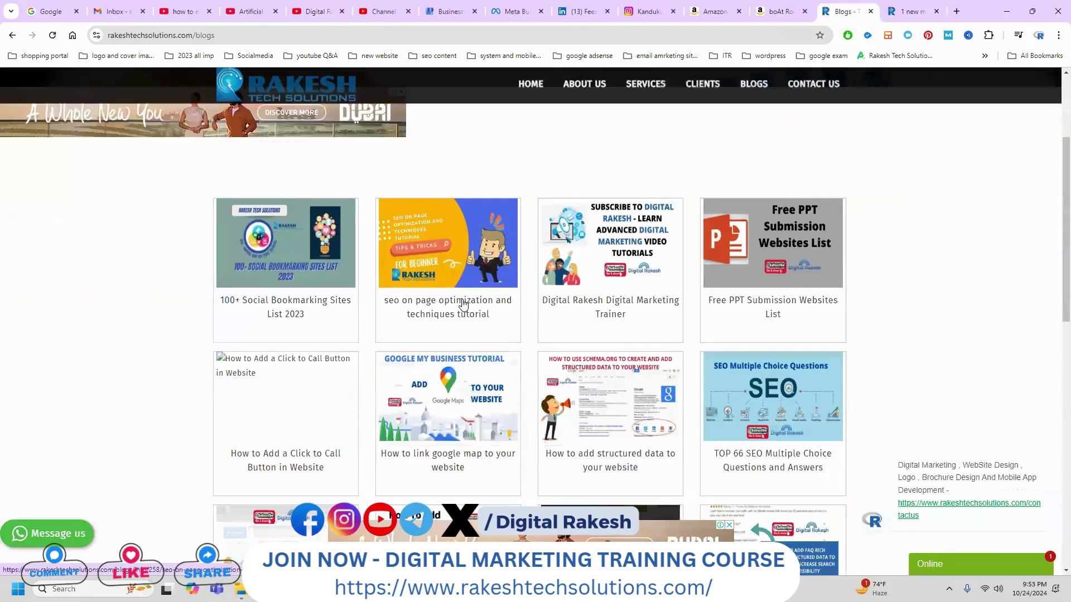
left_click(464, 304)
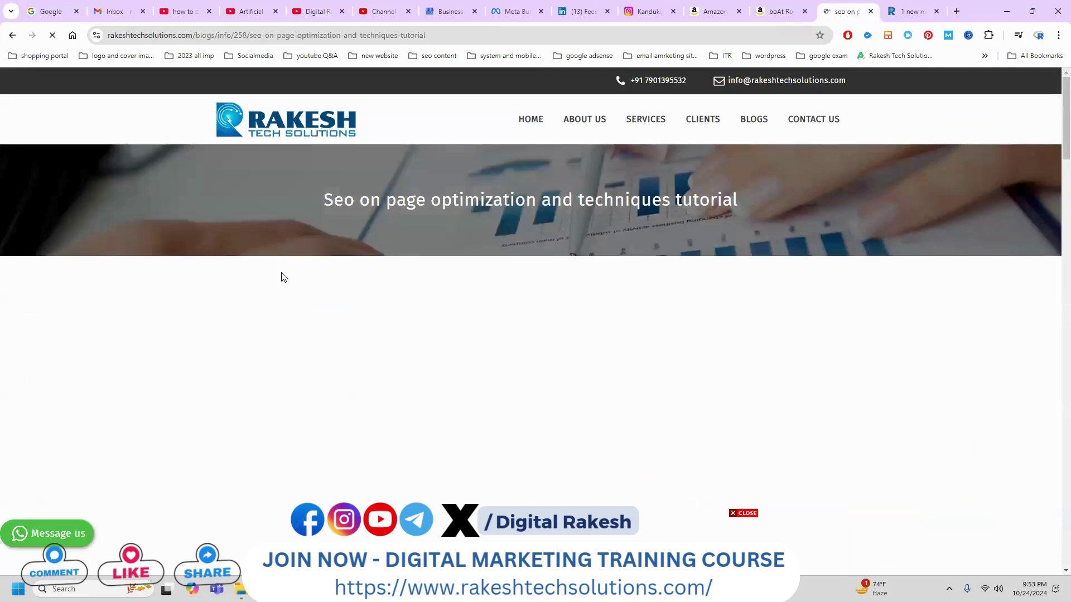
scroll(123, 271, "down", 2)
scroll(123, 271, "down", 1)
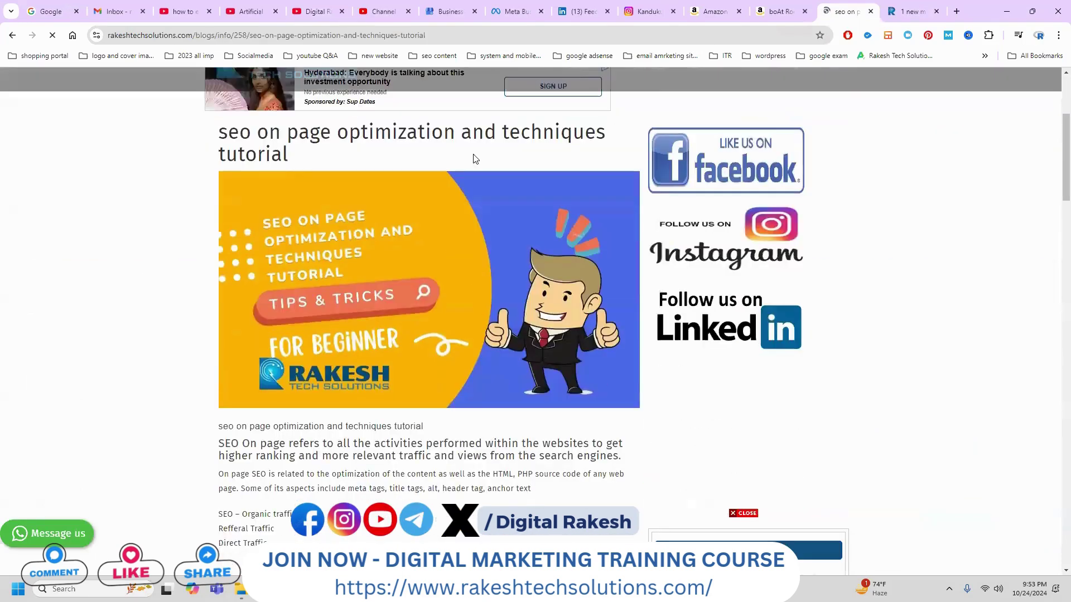
Dismiss the AdBlock popup and video overlay, read the article, and start a new tab
left_click(846, 36)
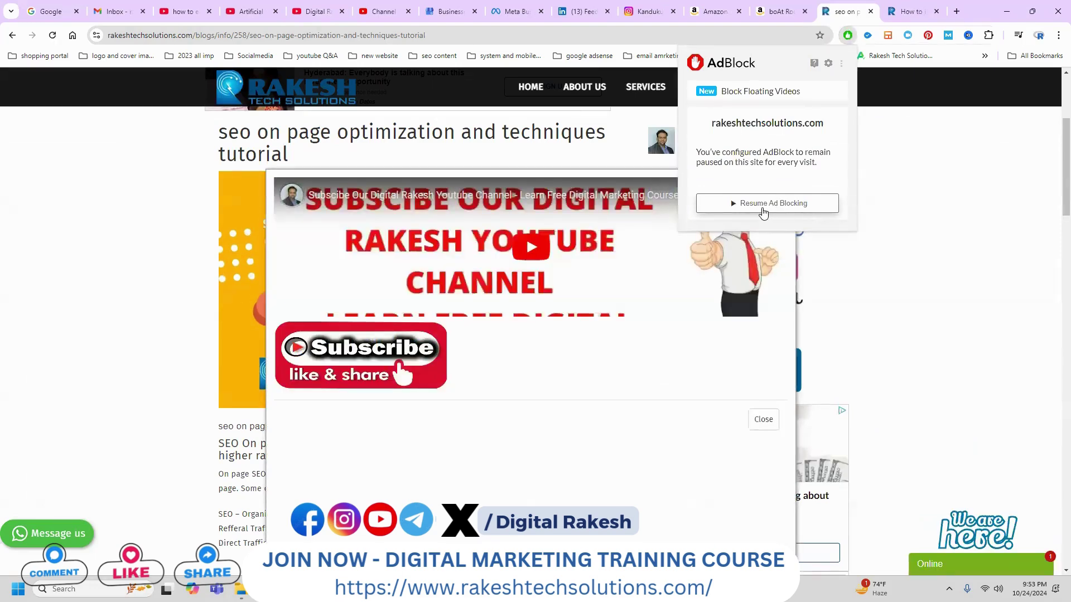
left_click(926, 147)
scroll(871, 216, "up", 4)
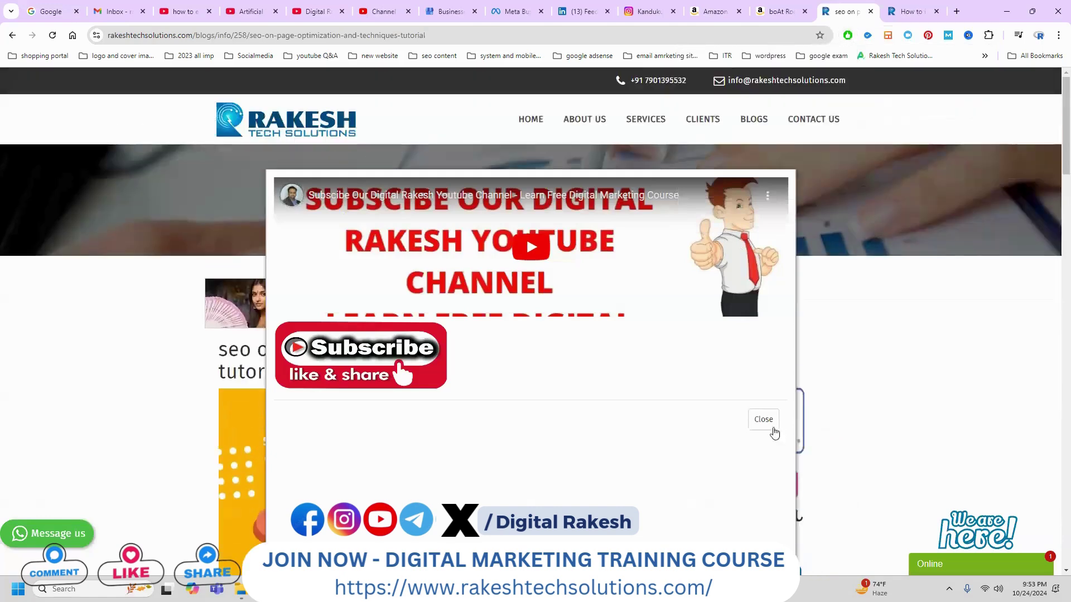
left_click(763, 419)
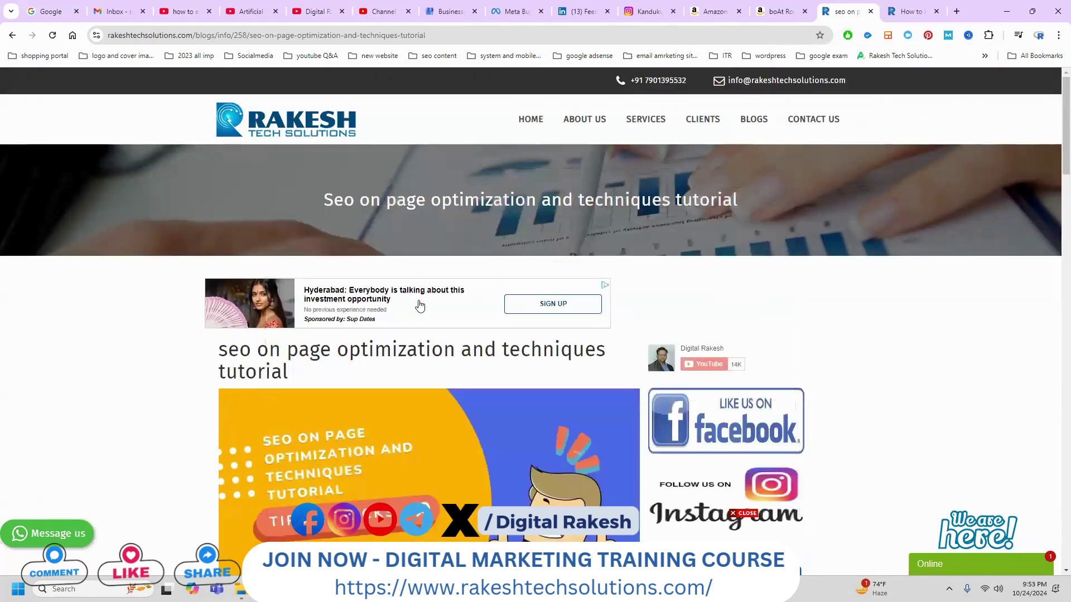
scroll(420, 305, "down", 4)
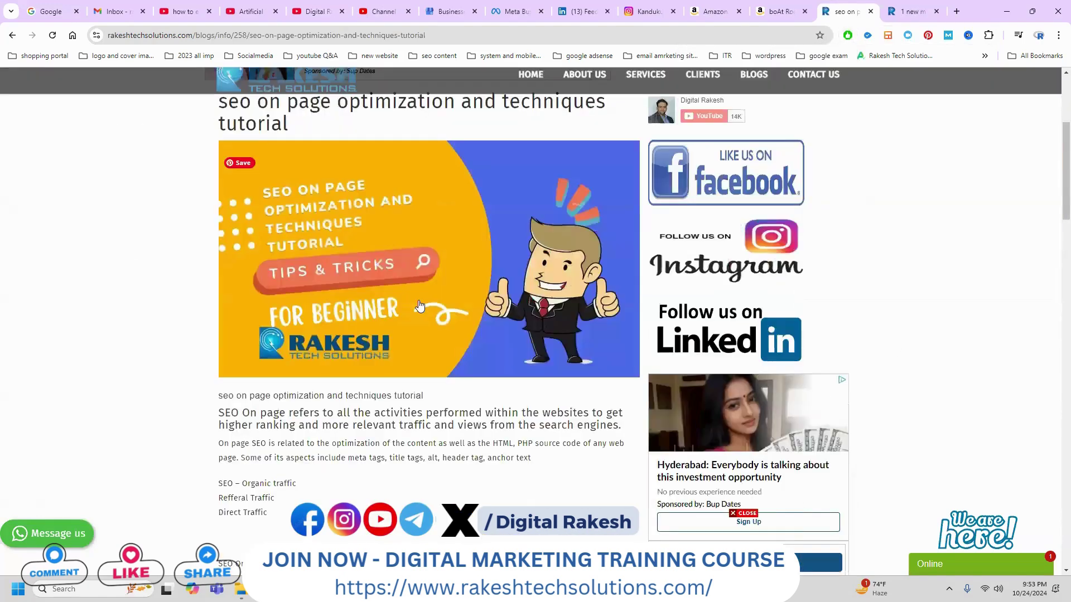
scroll(419, 305, "down", 15)
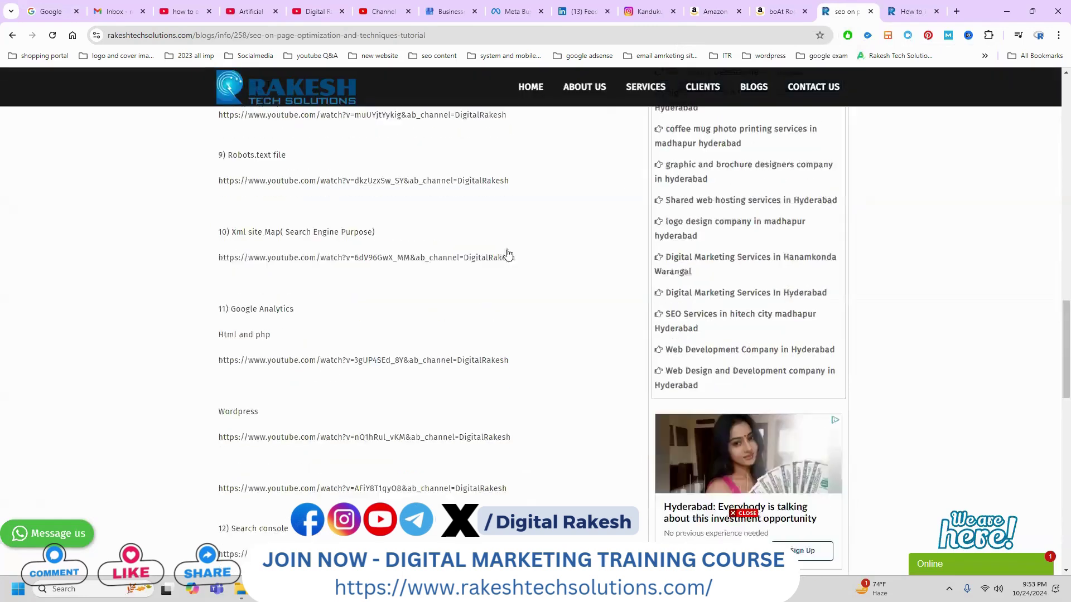
left_click(956, 11)
Load skill2digital.com from the omnibox and show the AdSense Sites list
type("ski")
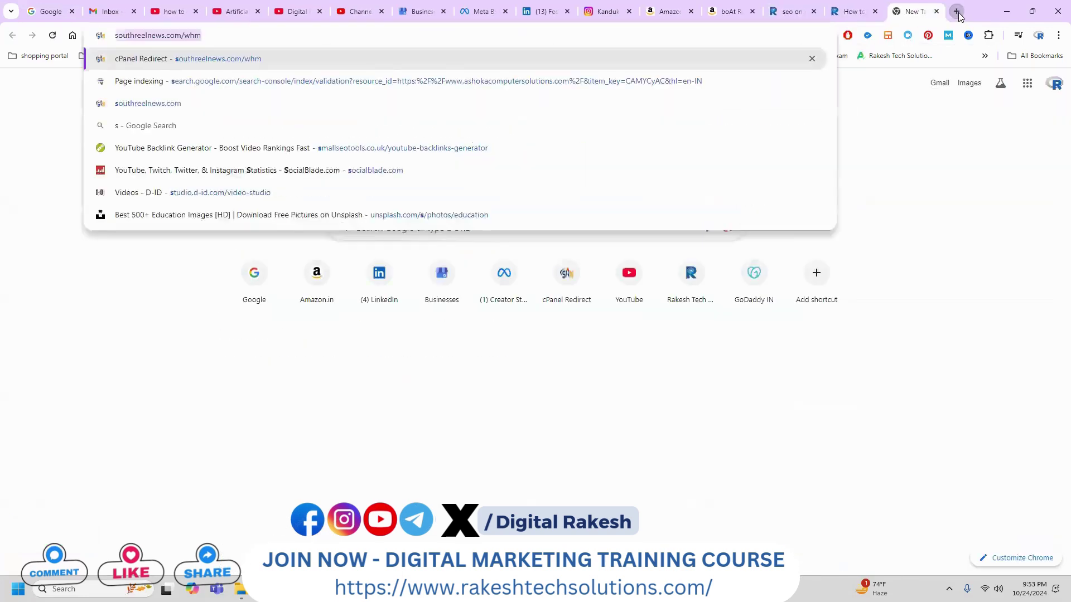
type("ll")
key("Return")
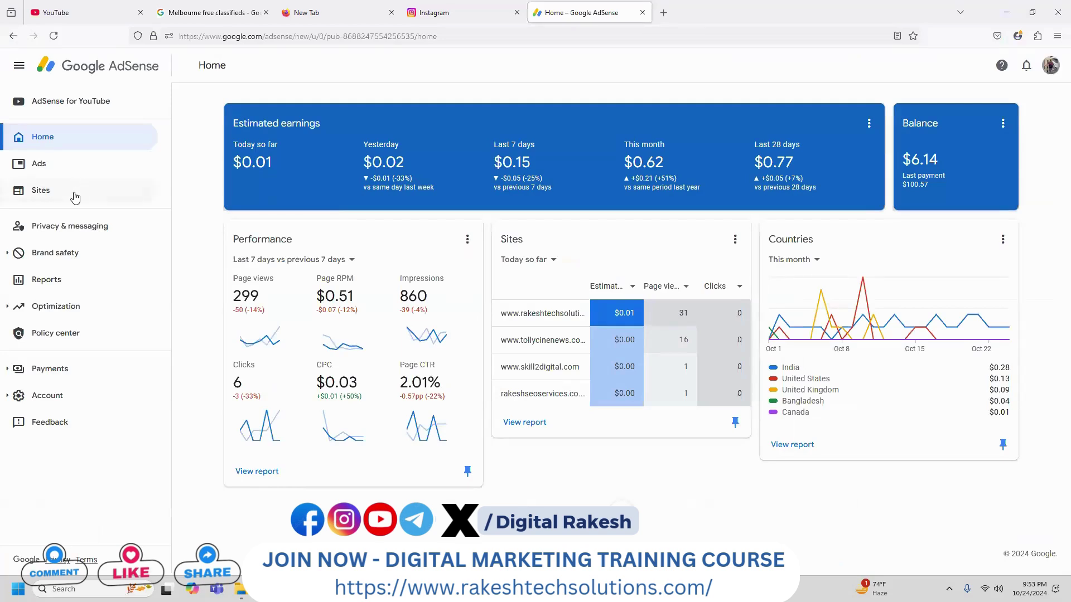
left_click(76, 195)
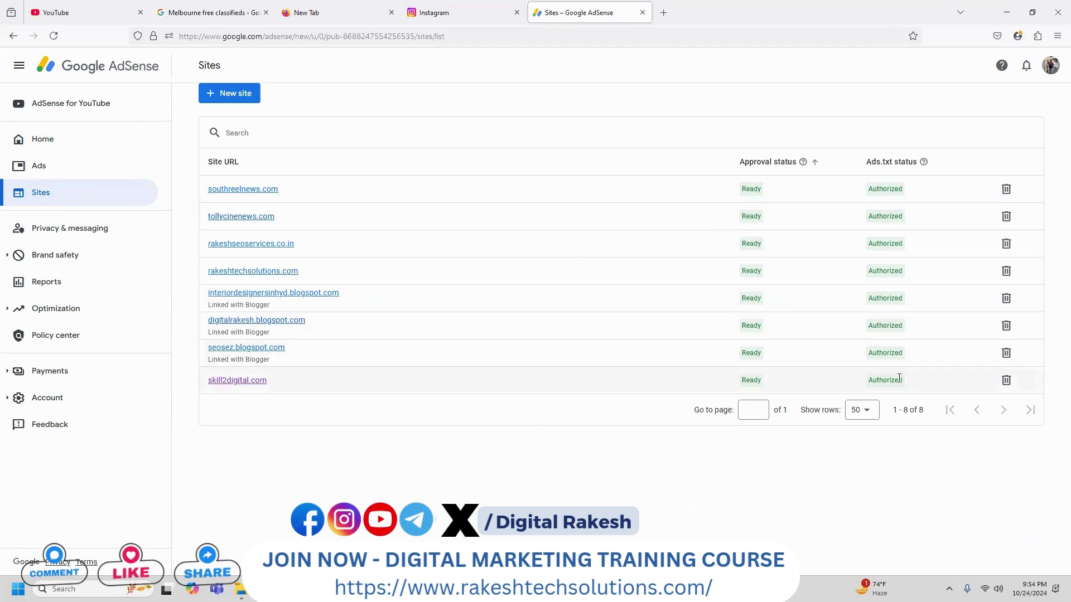
Edit skill2digital.com's ad settings from the Ads page and turn the Auto ads toggle on
left_click(247, 385)
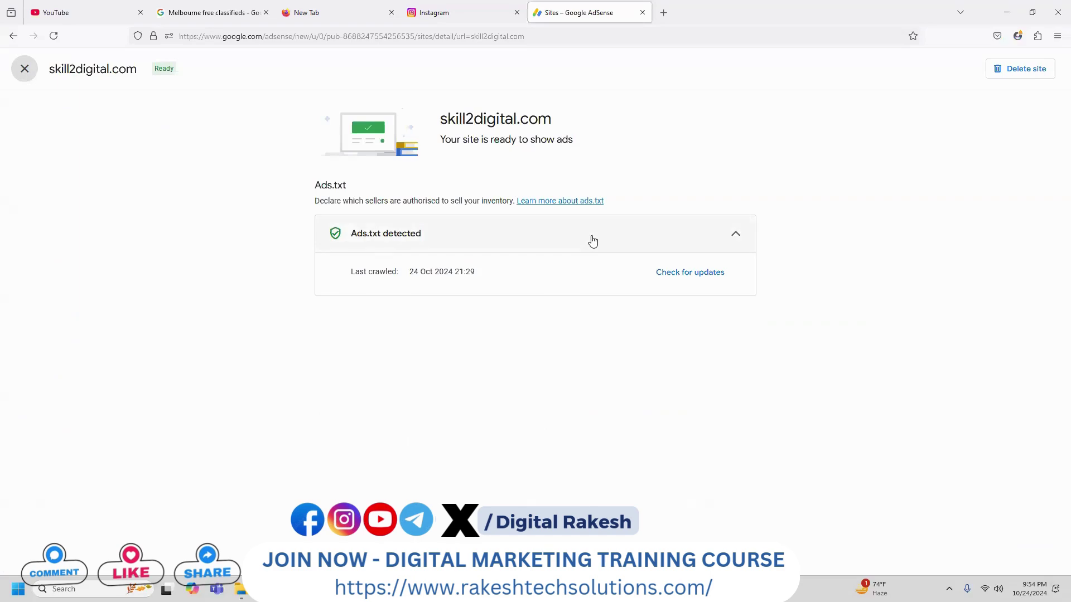
left_click(30, 72)
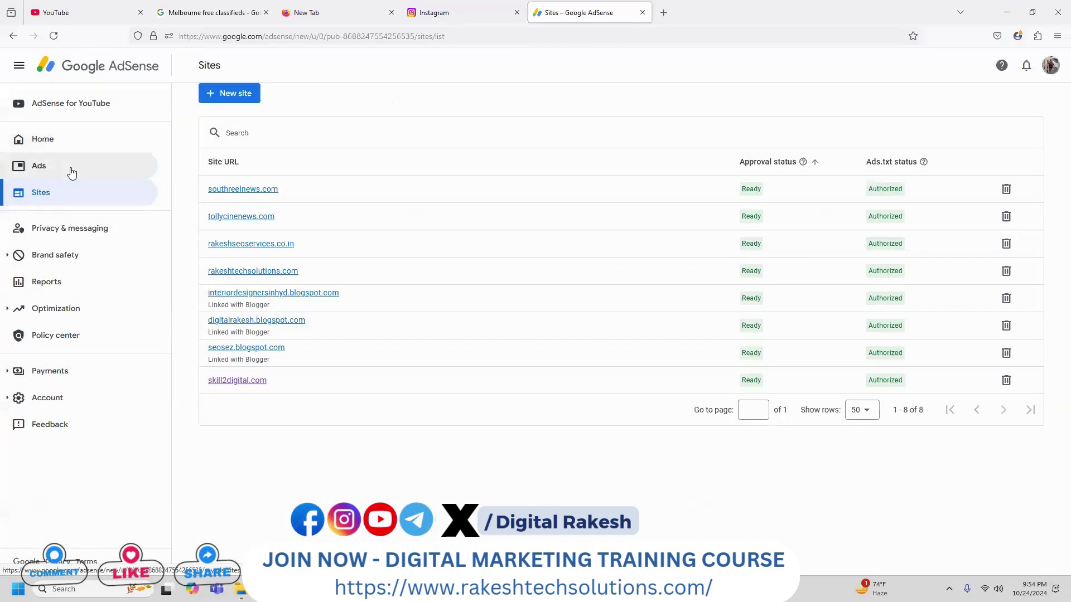
left_click(72, 172)
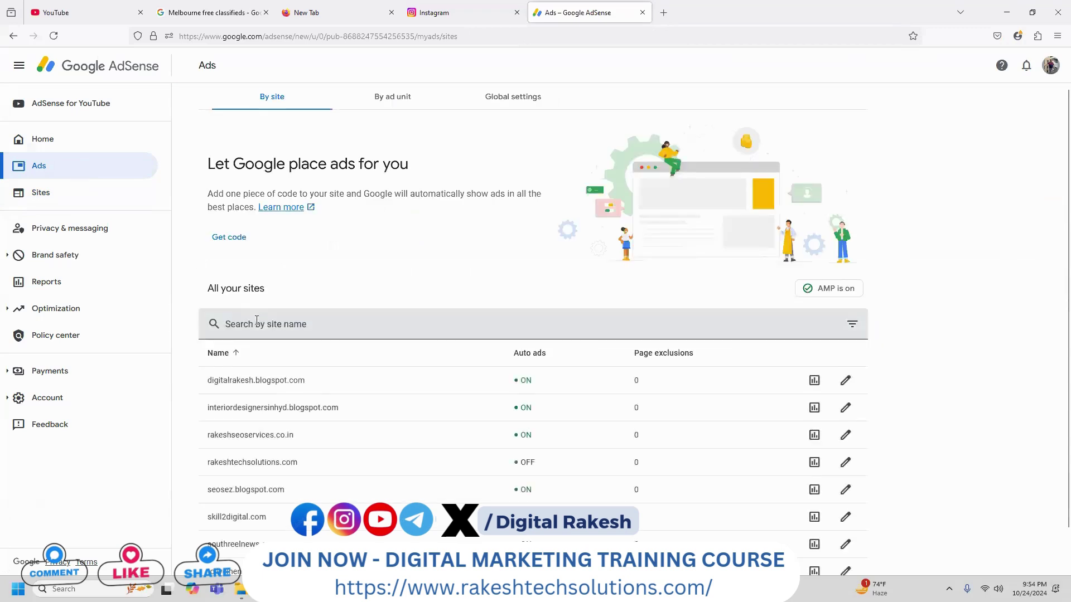
scroll(171, 325, "down", 1)
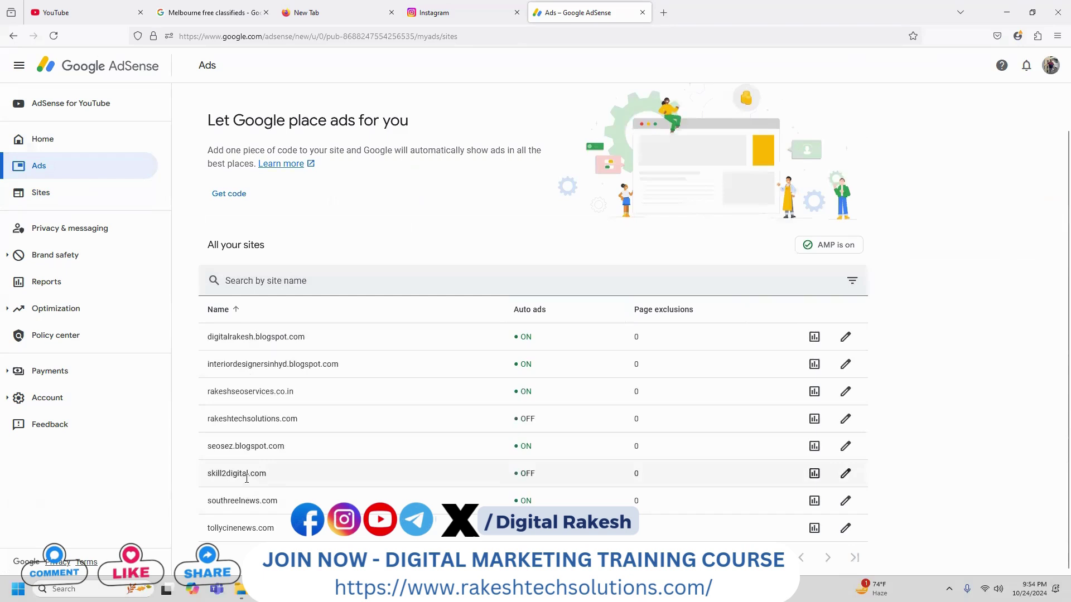
left_click(846, 474)
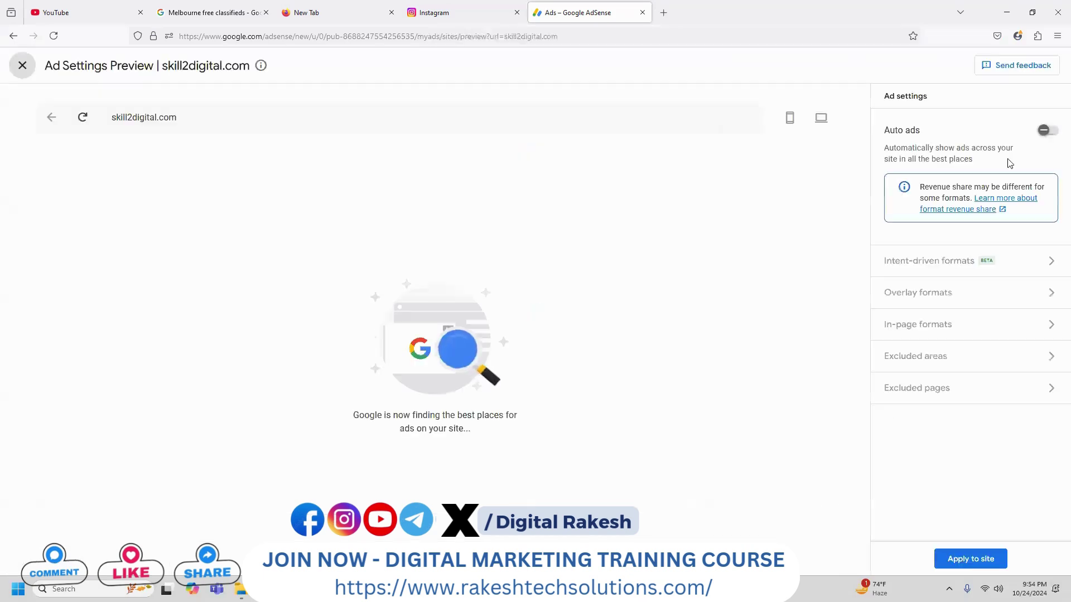
left_click(1045, 131)
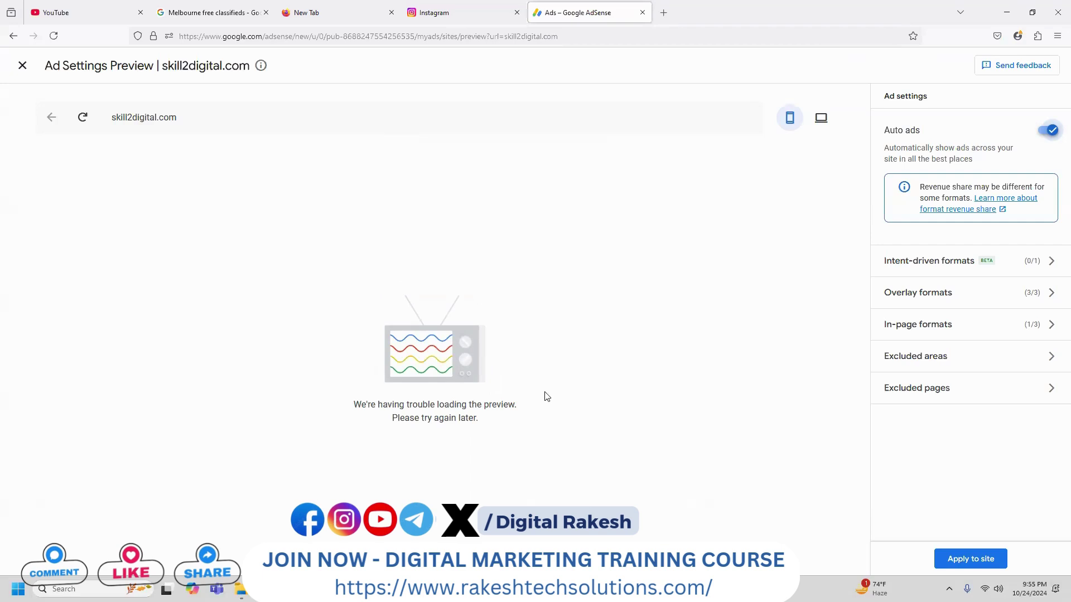
Preview skill2digital.com in desktop and mobile views, then refresh the ad preview
left_click(820, 119)
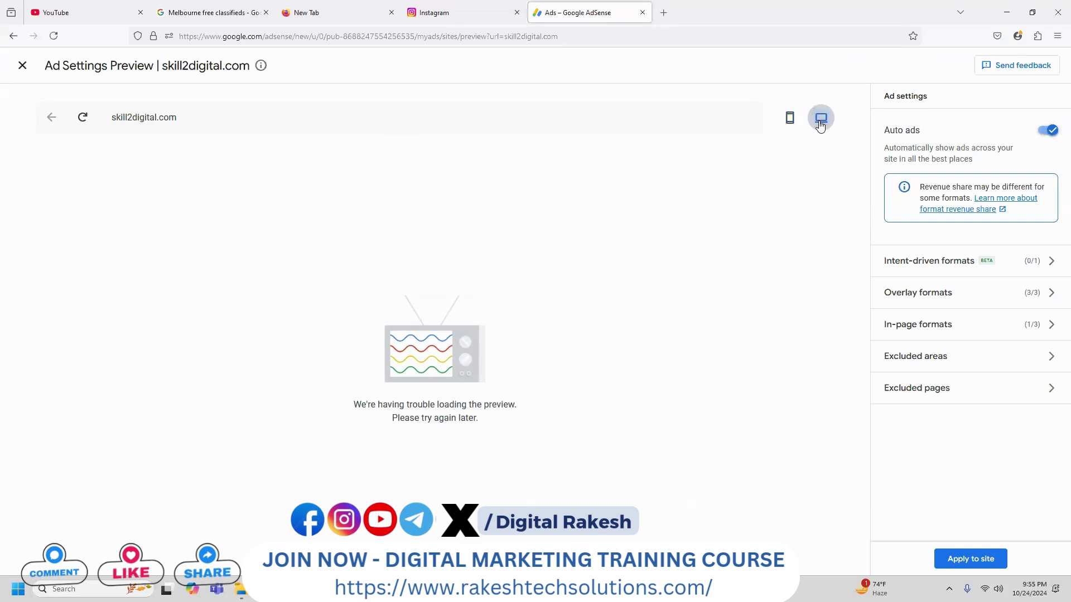
left_click(792, 120)
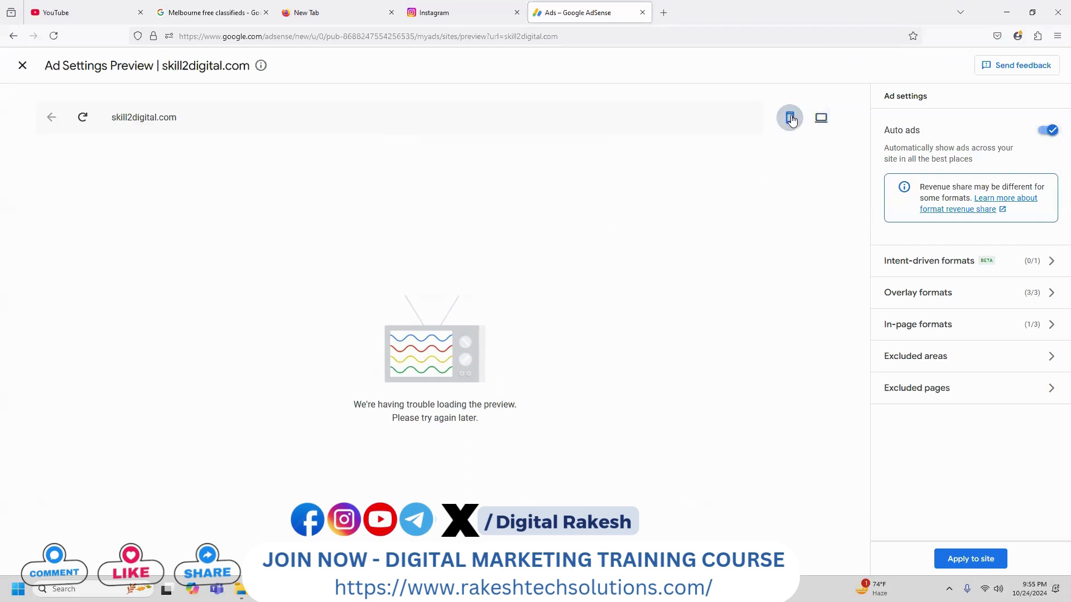
left_click(87, 127)
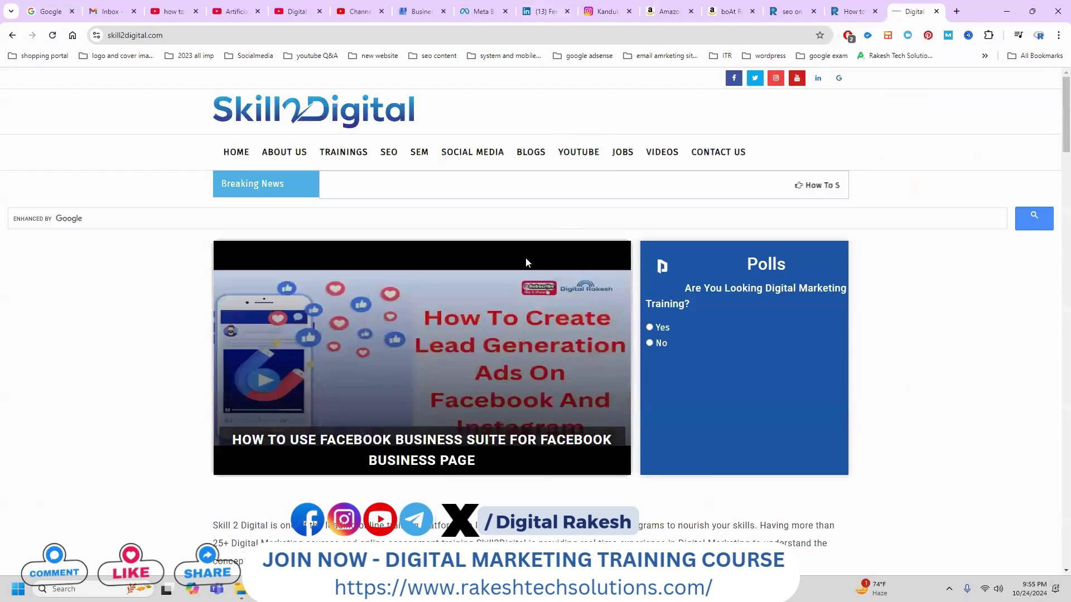
Scroll through the skill2digital.com homepage and reload it
scroll(526, 261, "down", 3)
scroll(526, 260, "down", 9)
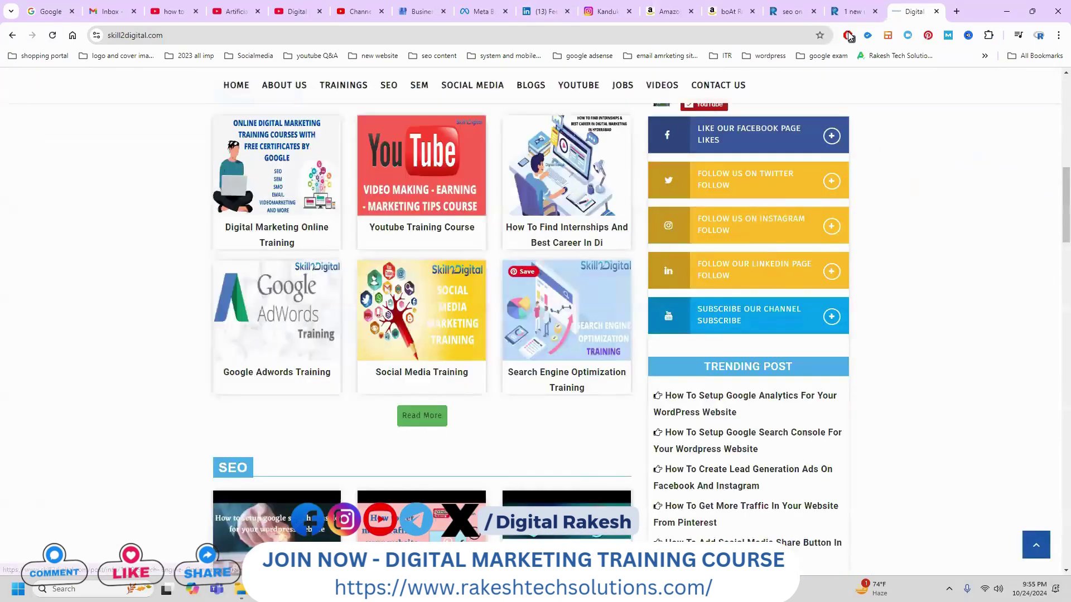
left_click(850, 37)
left_click(773, 270)
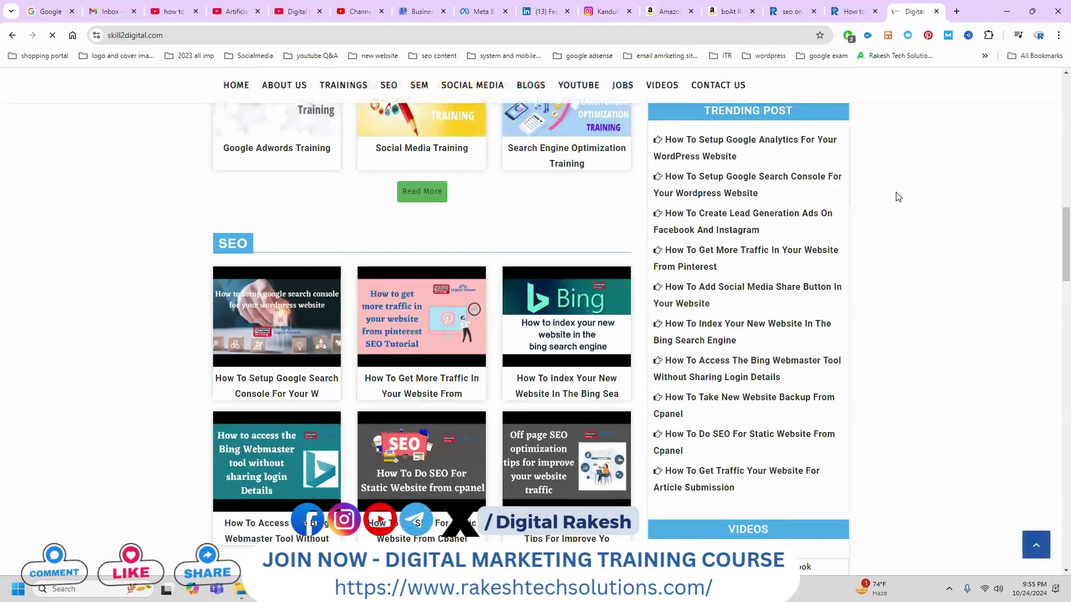
scroll(898, 197, "up", 9)
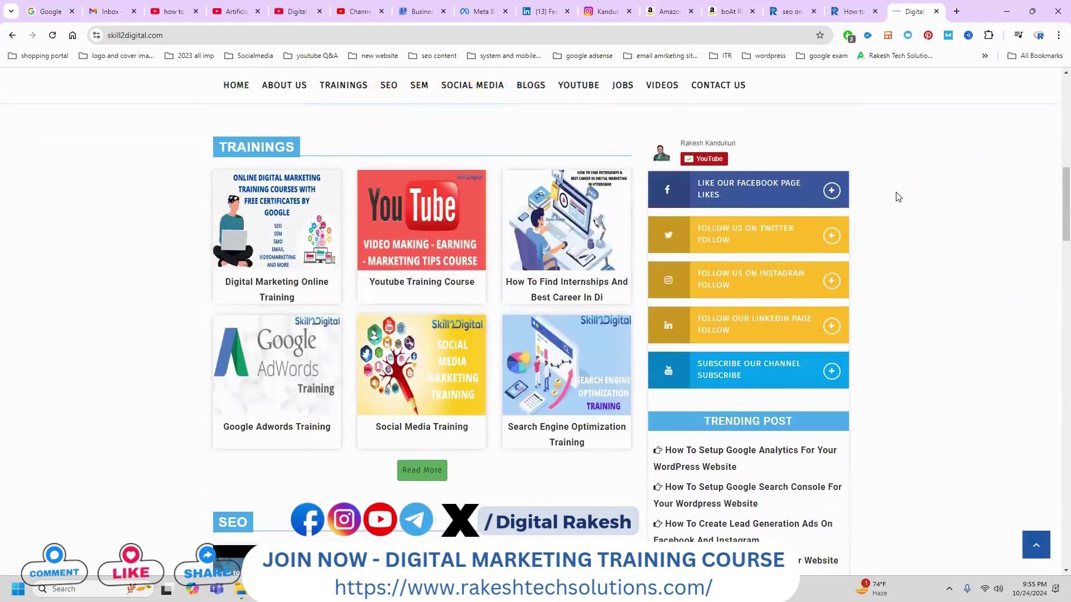
scroll(898, 197, "up", 5)
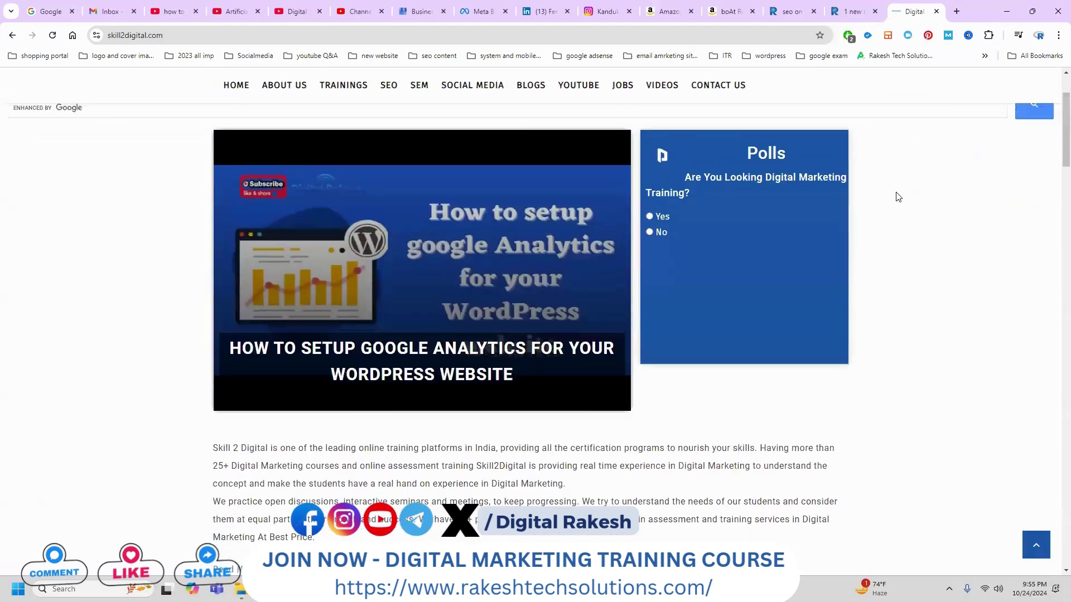
left_click(52, 36)
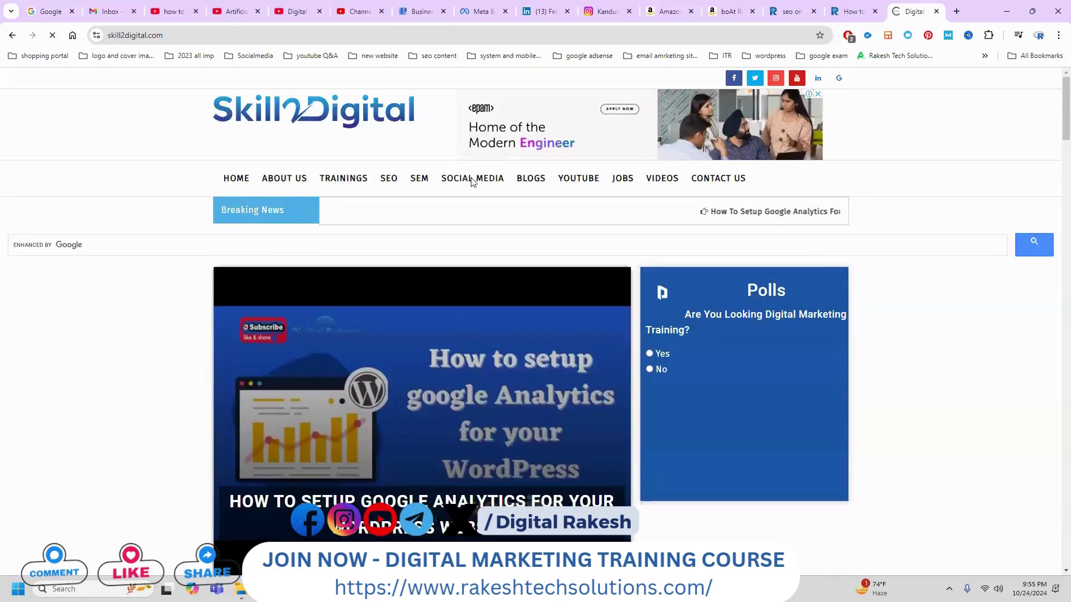
Open the Google Analytics setup post, go back, view Social Media, then return to AdSense
scroll(353, 312, "down", 4)
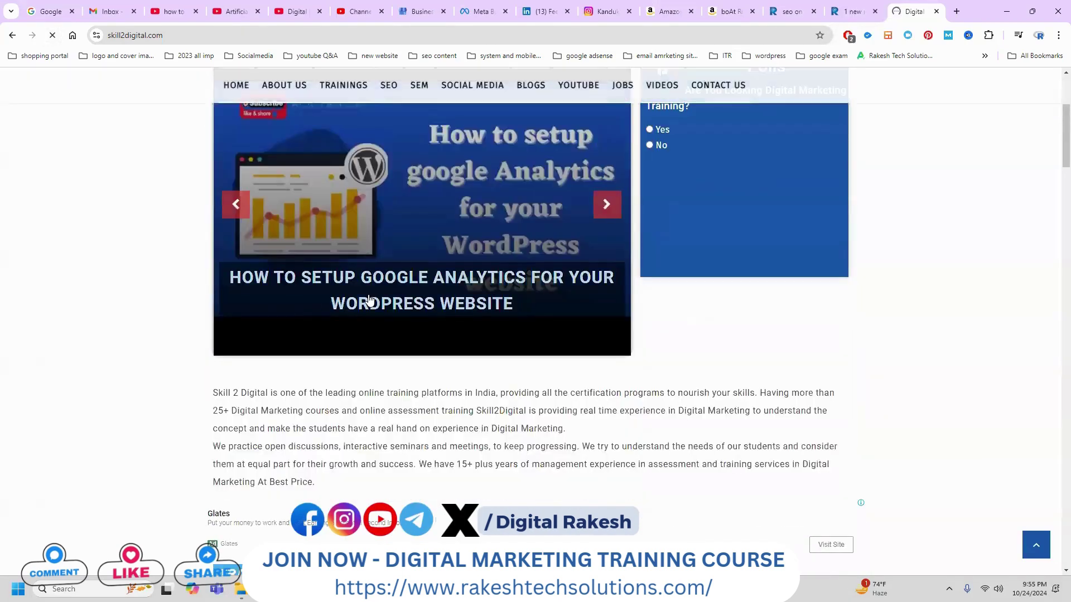
left_click(372, 293)
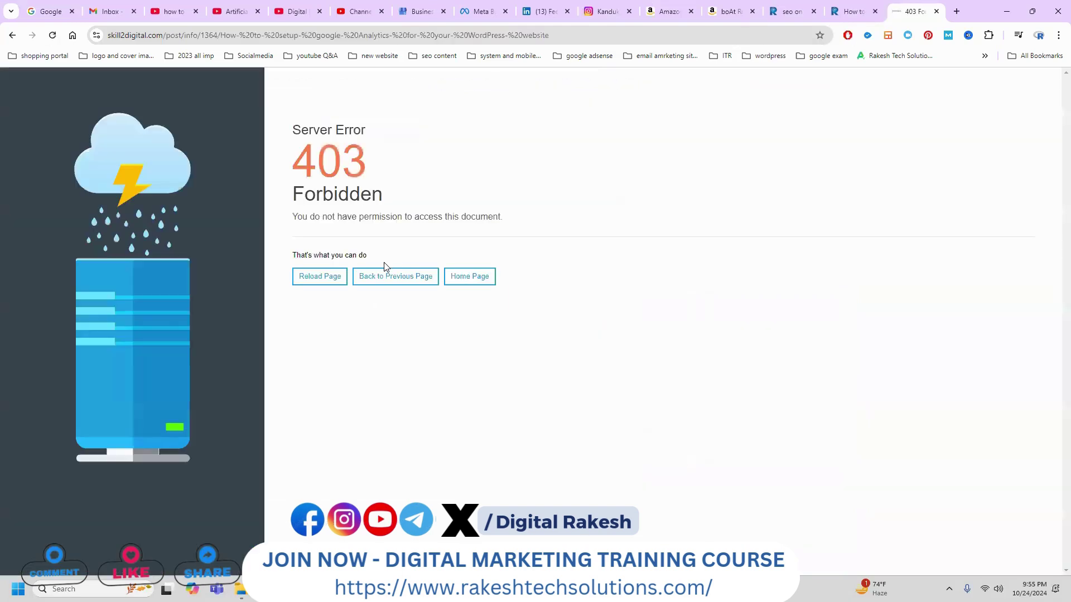
left_click(12, 35)
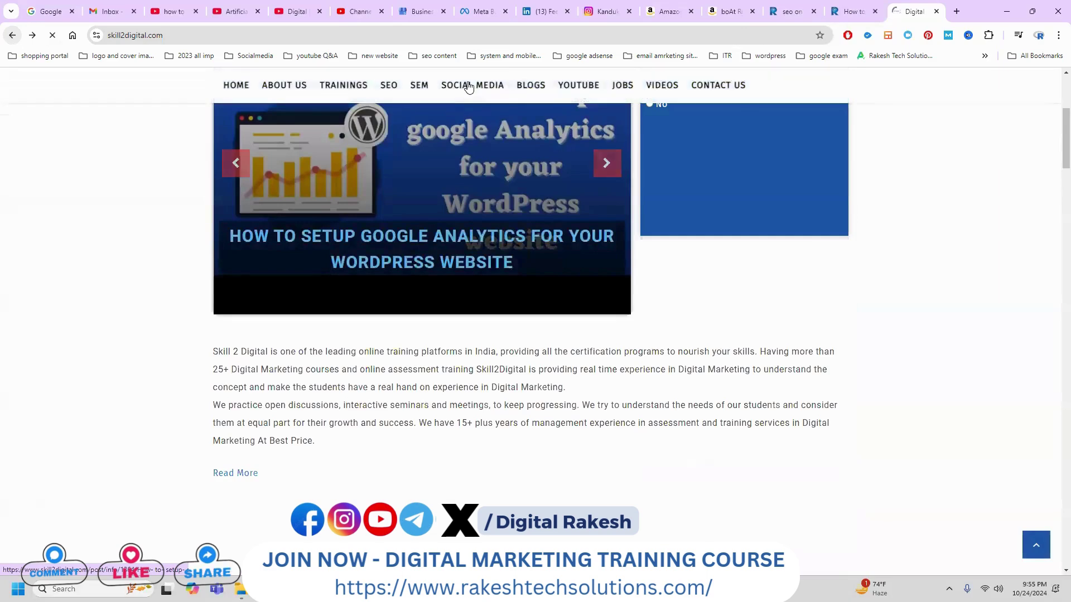
left_click(468, 85)
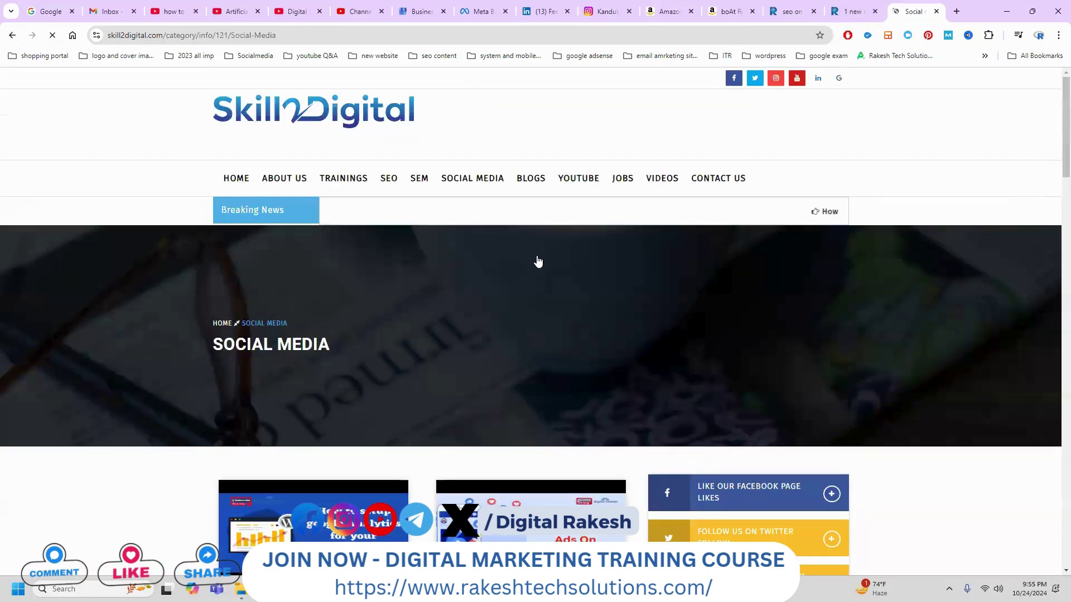
scroll(538, 268, "down", 4)
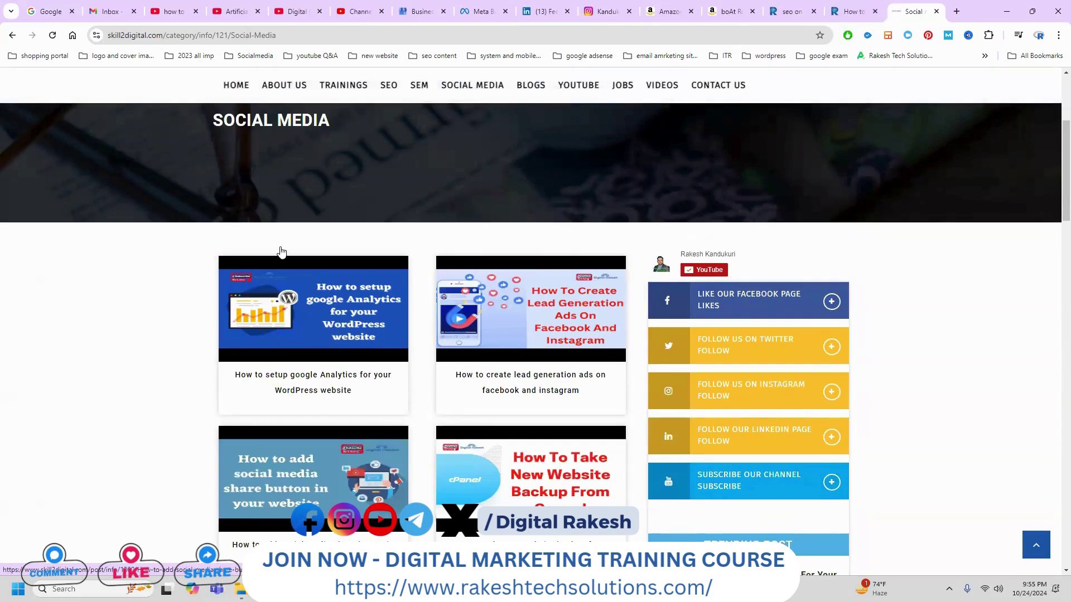
left_click(297, 7)
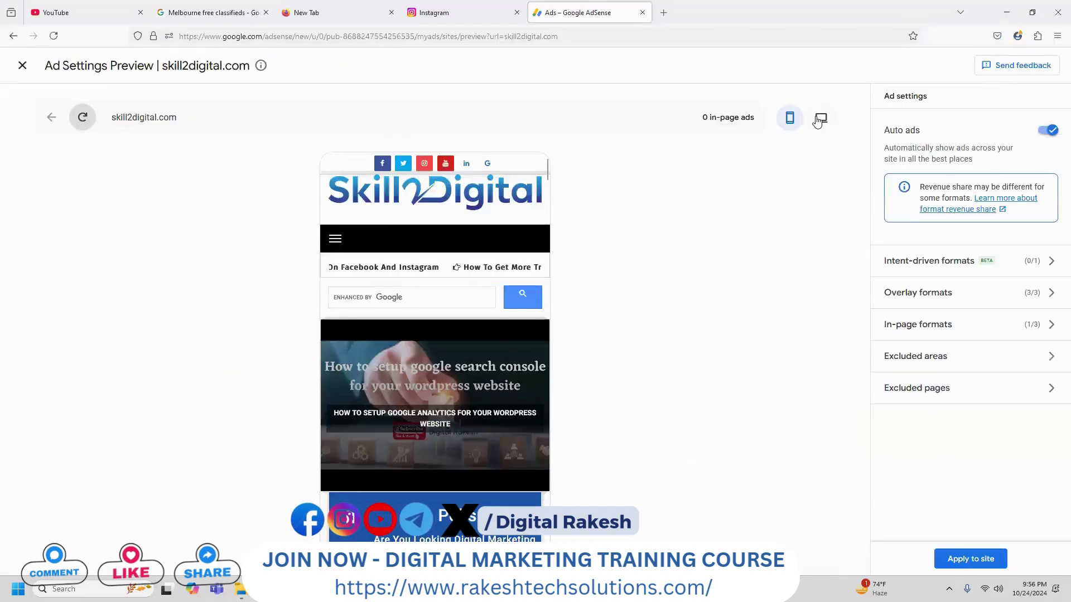
In desktop preview, enable the Ad intents format and check the overlay formats
left_click(819, 119)
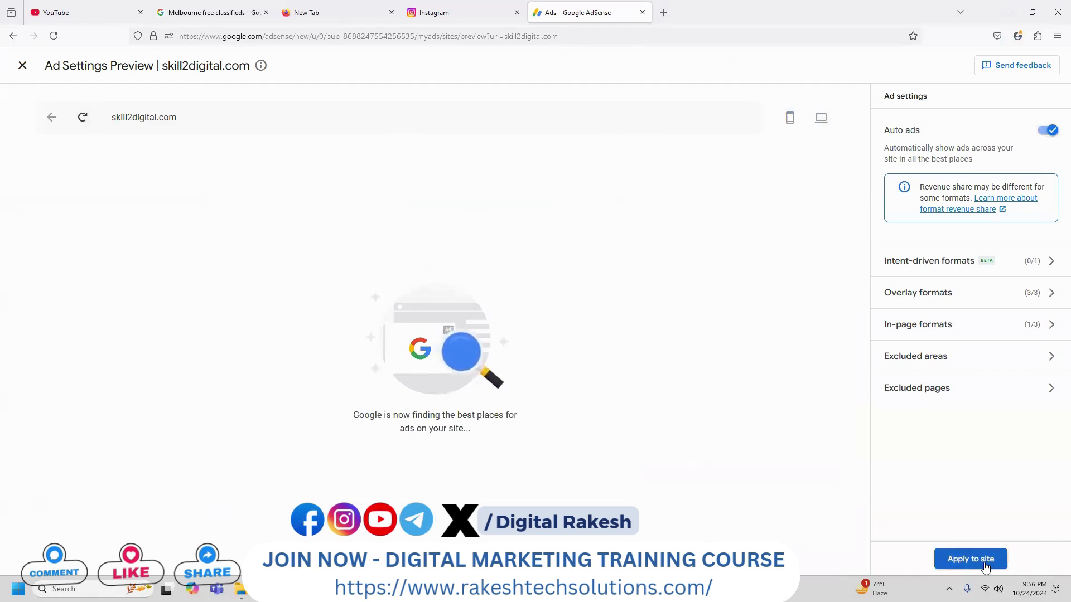
left_click(1040, 266)
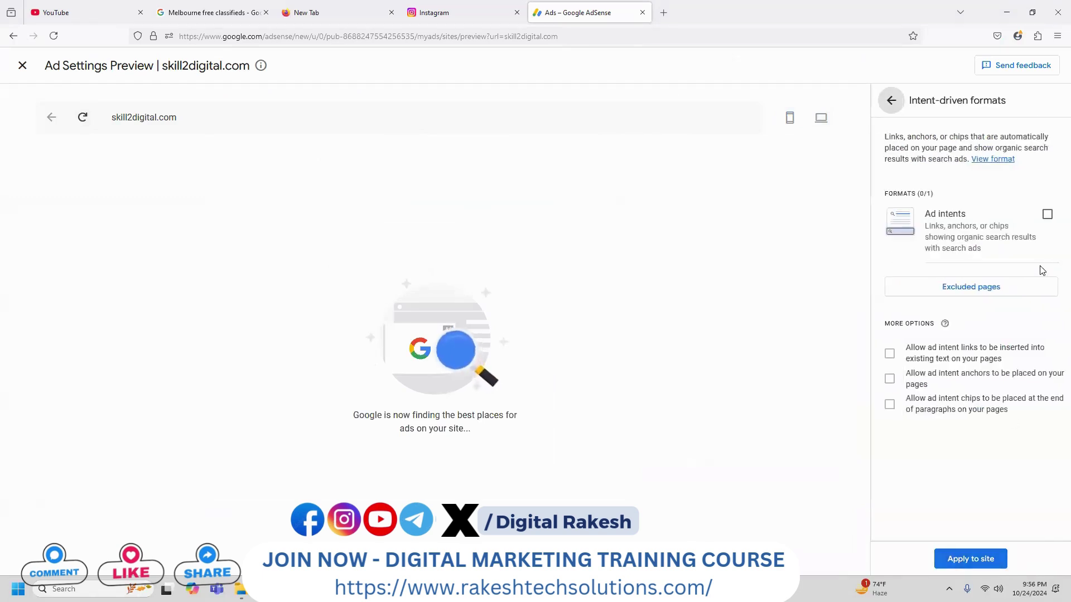
left_click(1042, 221)
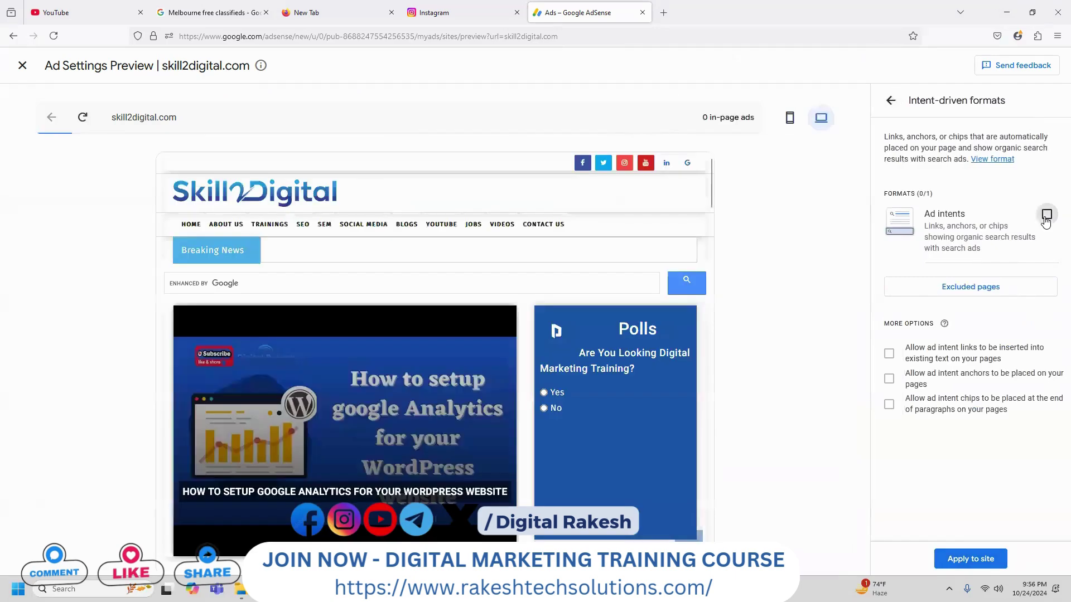
left_click(890, 100)
left_click(1019, 293)
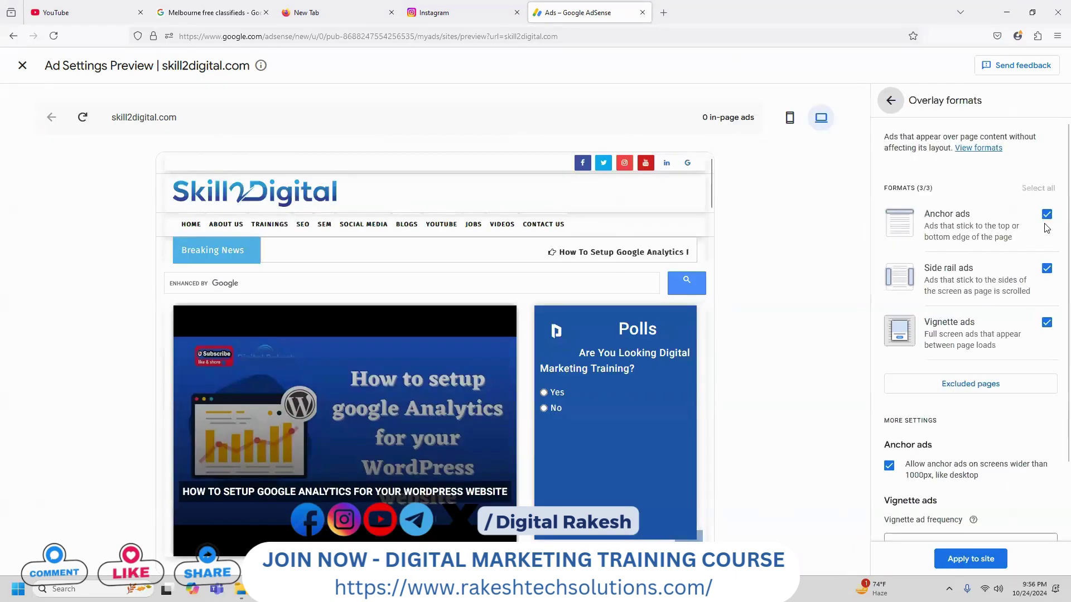
left_click(890, 100)
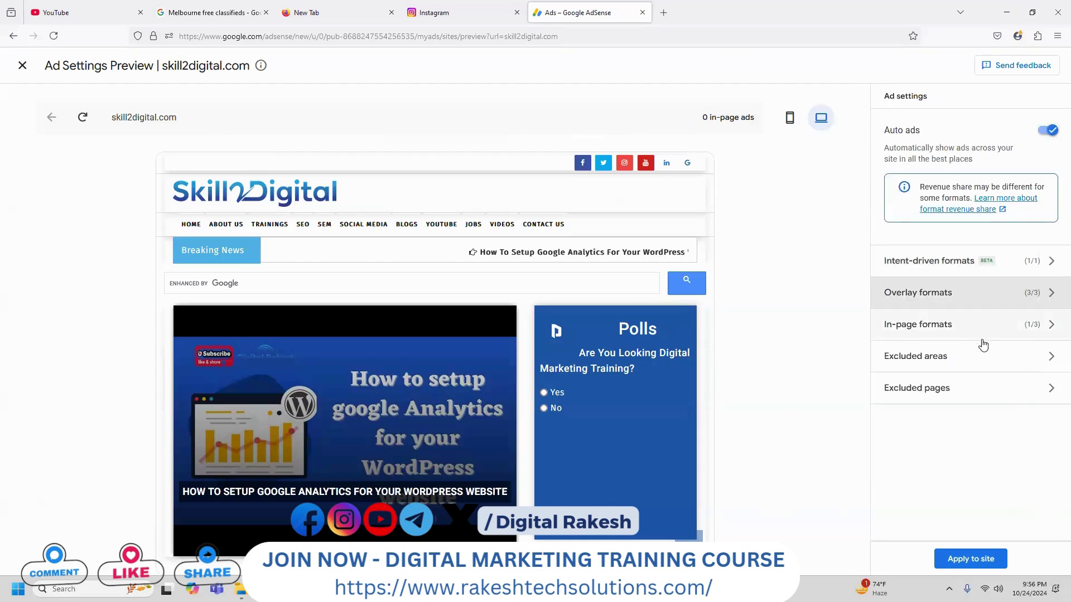
Enable Related search and Multiplex in-page formats, then apply to site and save now
left_click(982, 329)
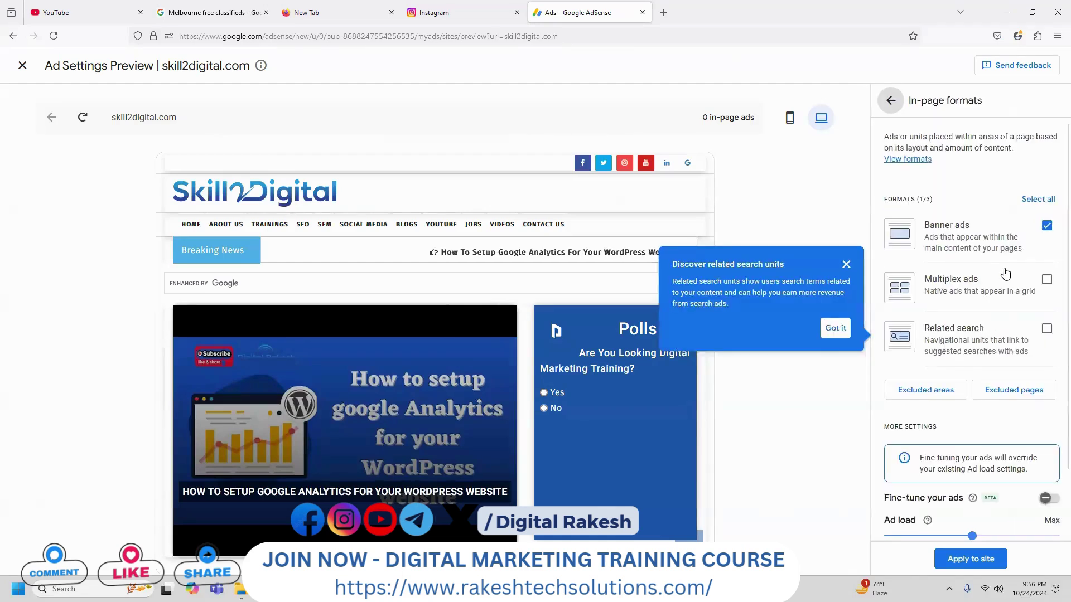
left_click(1046, 329)
left_click(1047, 279)
left_click(890, 102)
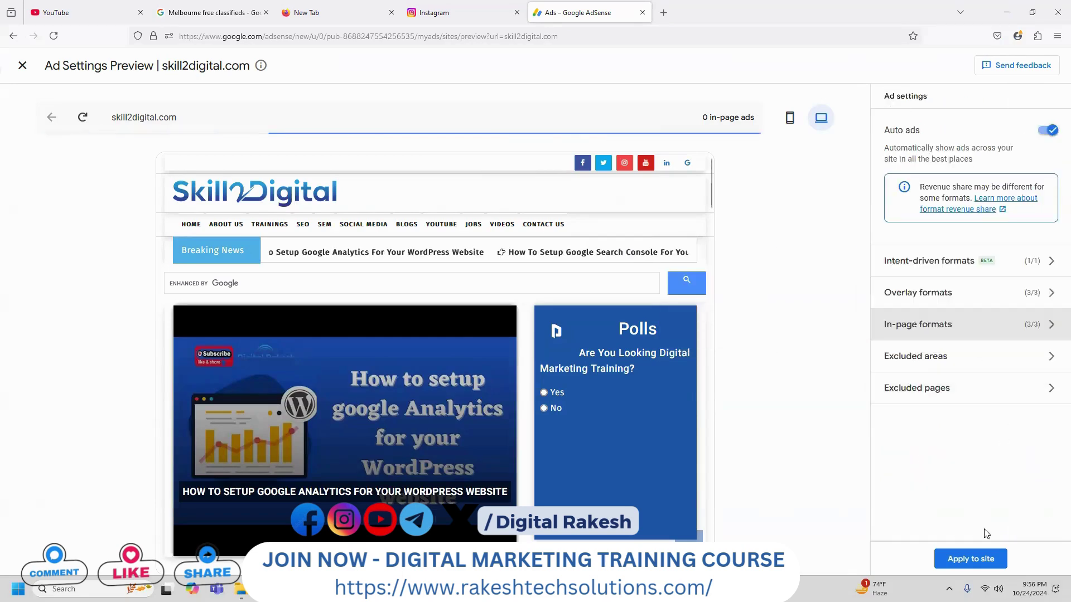
left_click(973, 558)
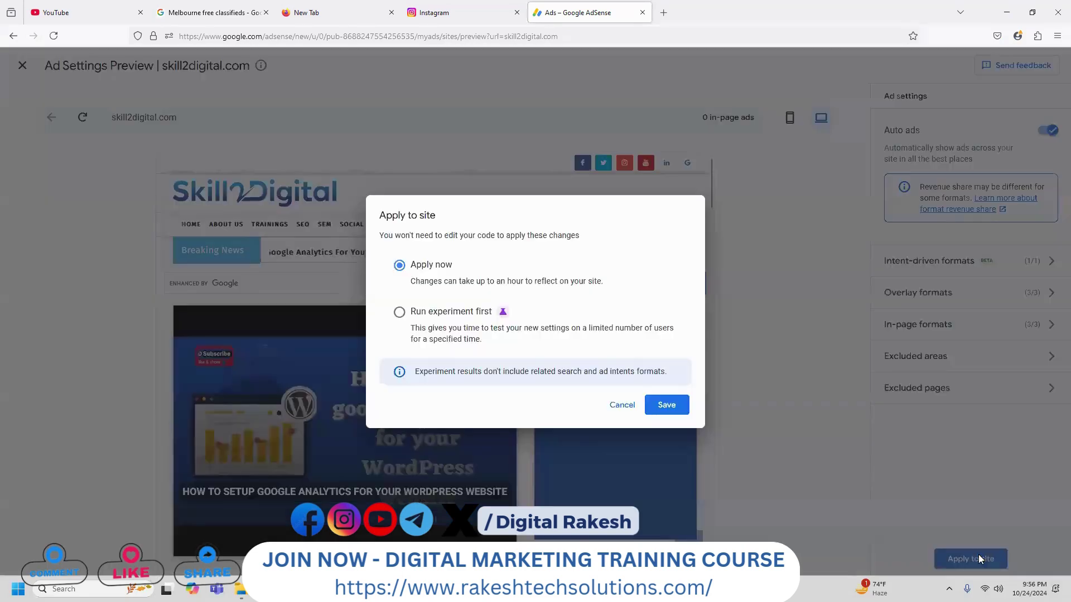
left_click(682, 410)
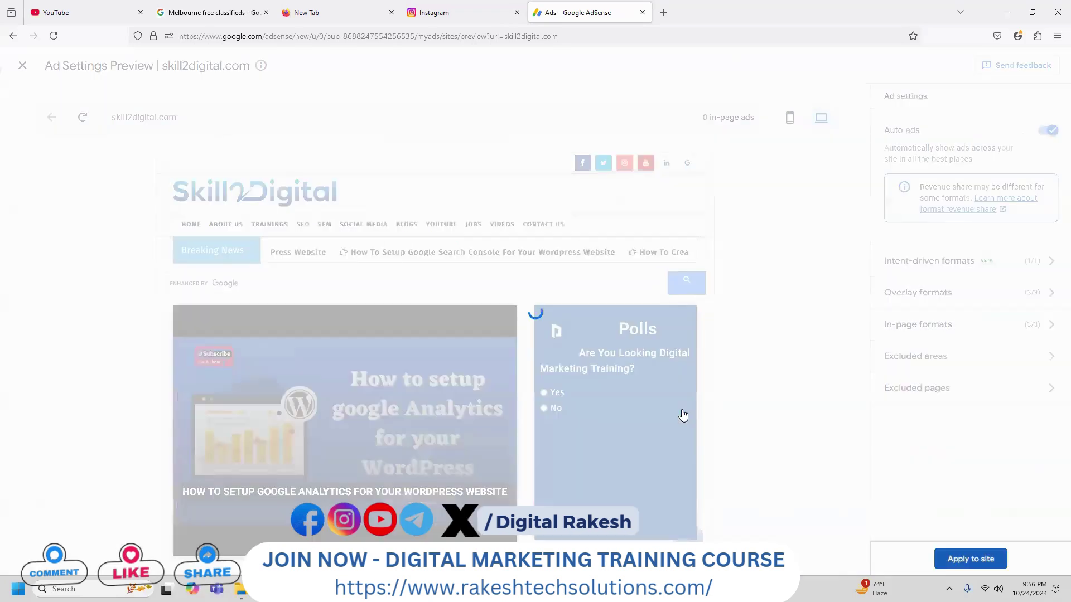